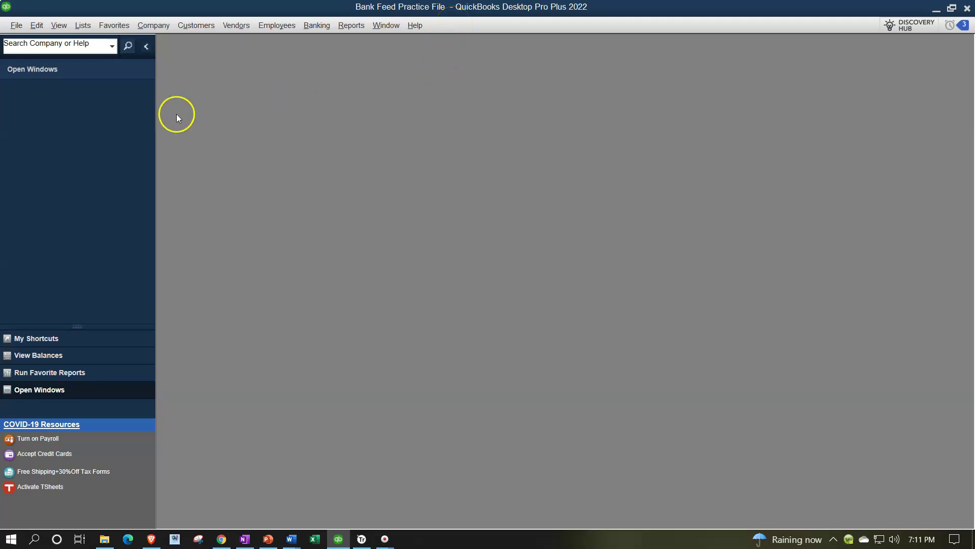
Open the Home page from the Company menu and maximize its window.
{"action": "left_click", "coordinate": [59, 25]}
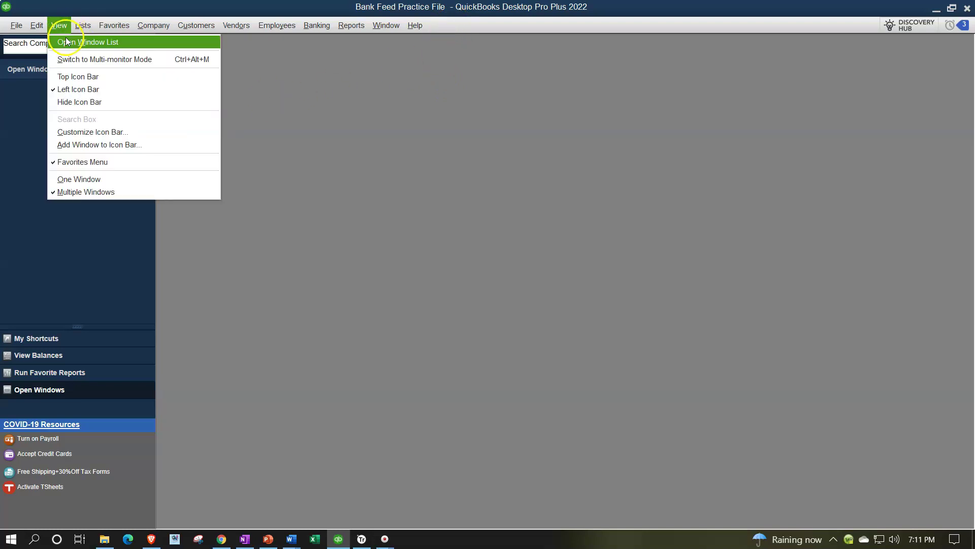
{"action": "left_click", "coordinate": [66, 41]}
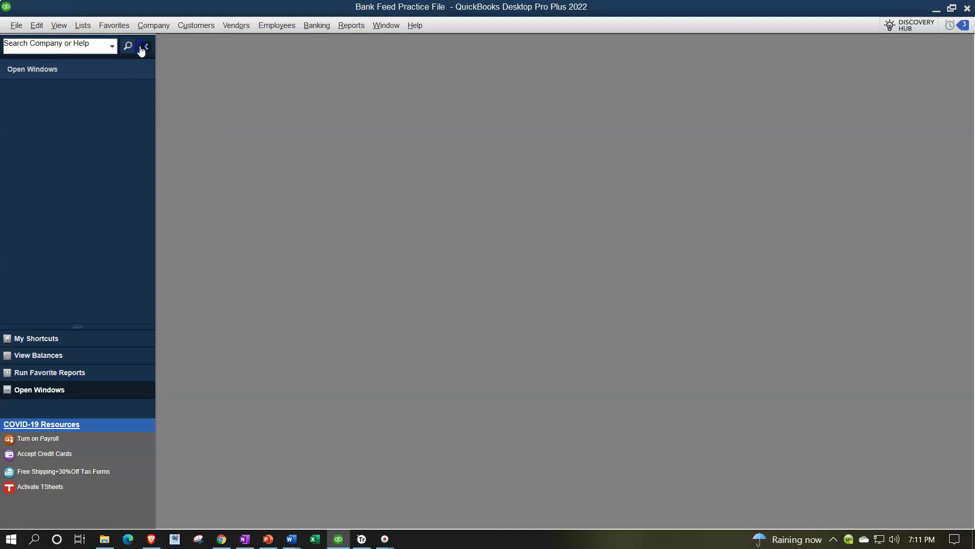
{"action": "left_click", "coordinate": [154, 26]}
{"action": "left_click", "coordinate": [162, 41]}
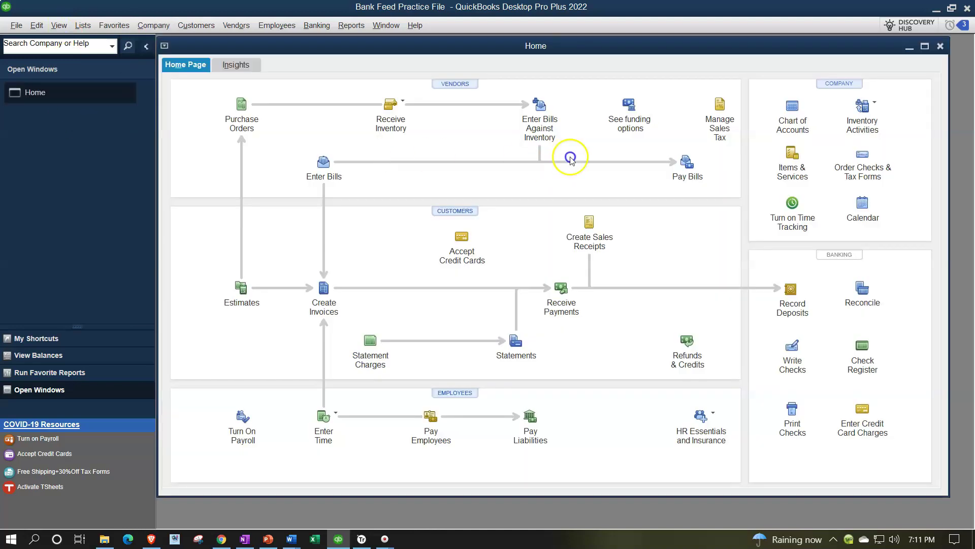
{"action": "left_click", "coordinate": [925, 45]}
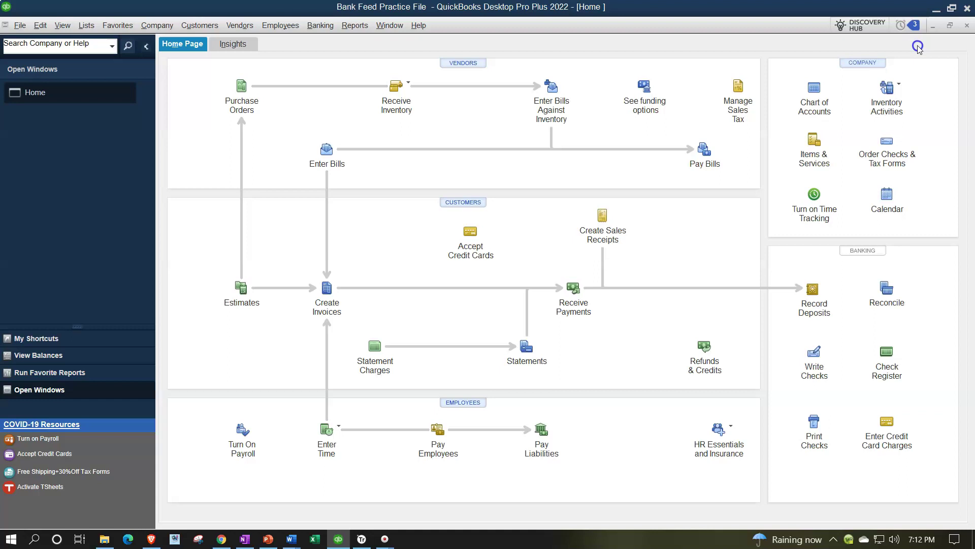
Review the Banking > Bank Feeds submenu without choosing, then minimize QuickBooks.
{"action": "left_click", "coordinate": [328, 31]}
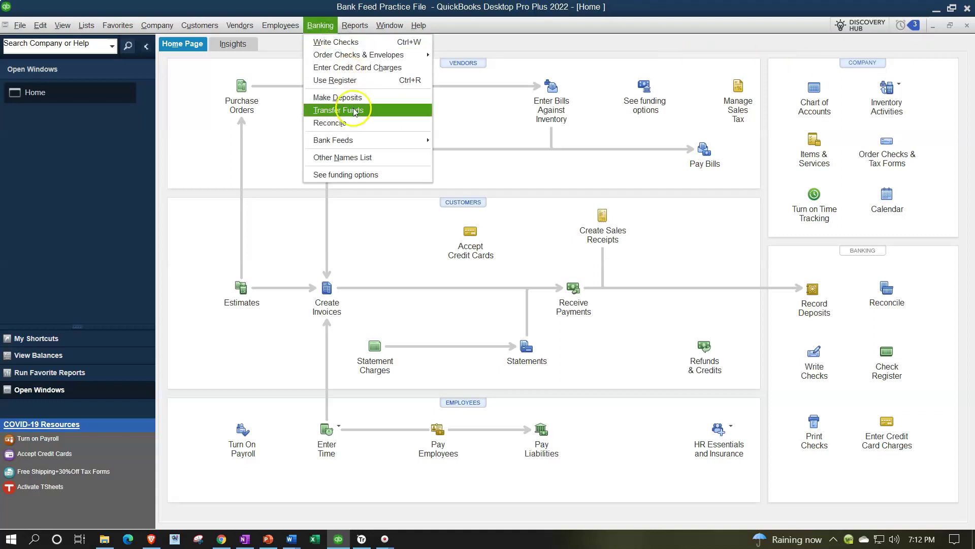
{"action": "mouse_move", "coordinate": [384, 141]}
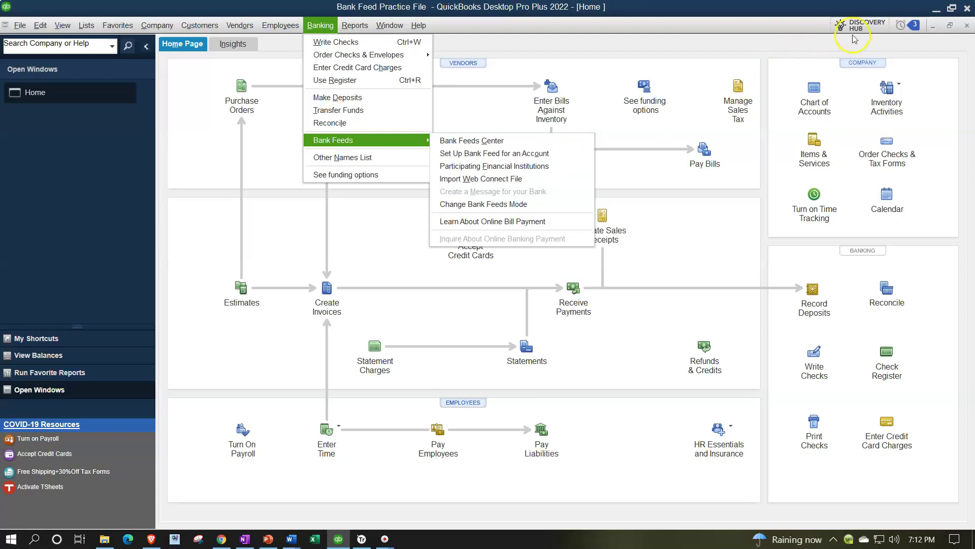
{"action": "left_click", "coordinate": [934, 13]}
{"action": "left_click", "coordinate": [933, 12]}
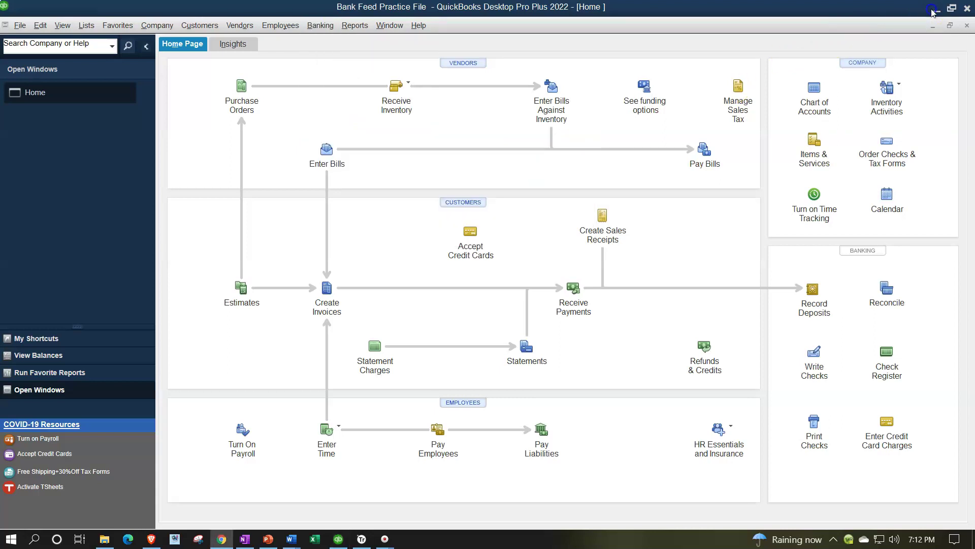
With Chrome minimized, check the PayPal2 CSV and CreditCard5 file types, then restore Chrome.
{"action": "left_click", "coordinate": [902, 10]}
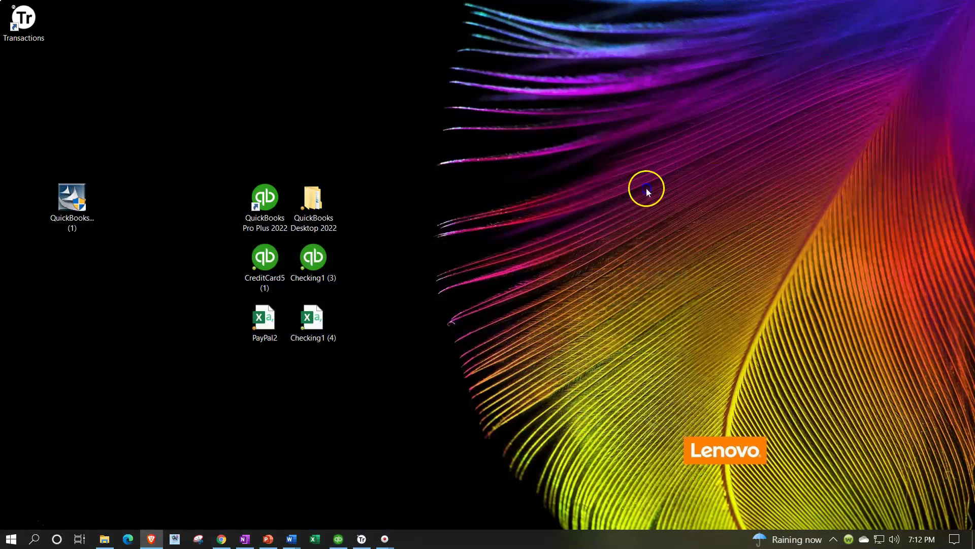
{"action": "left_click", "coordinate": [287, 331]}
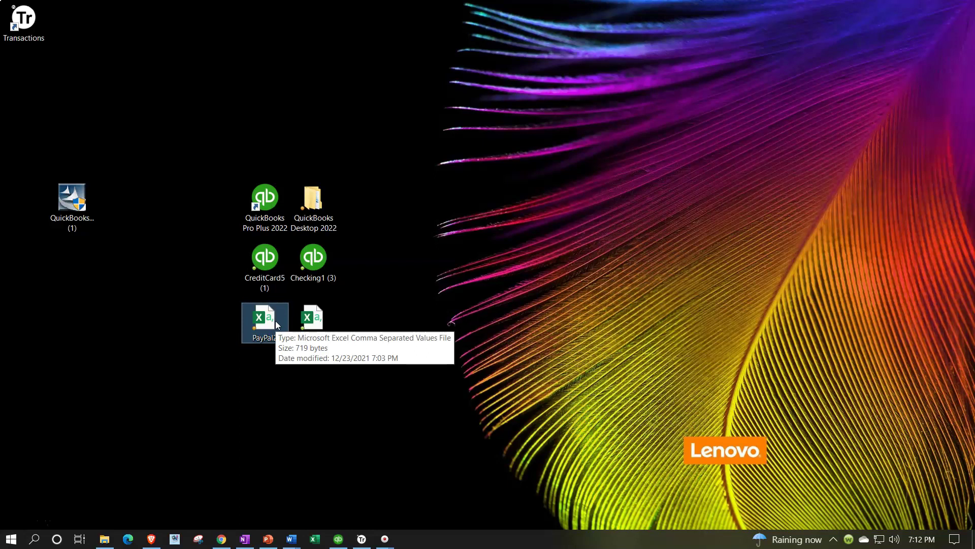
{"action": "left_click", "coordinate": [263, 262], "text": "ctrl"}
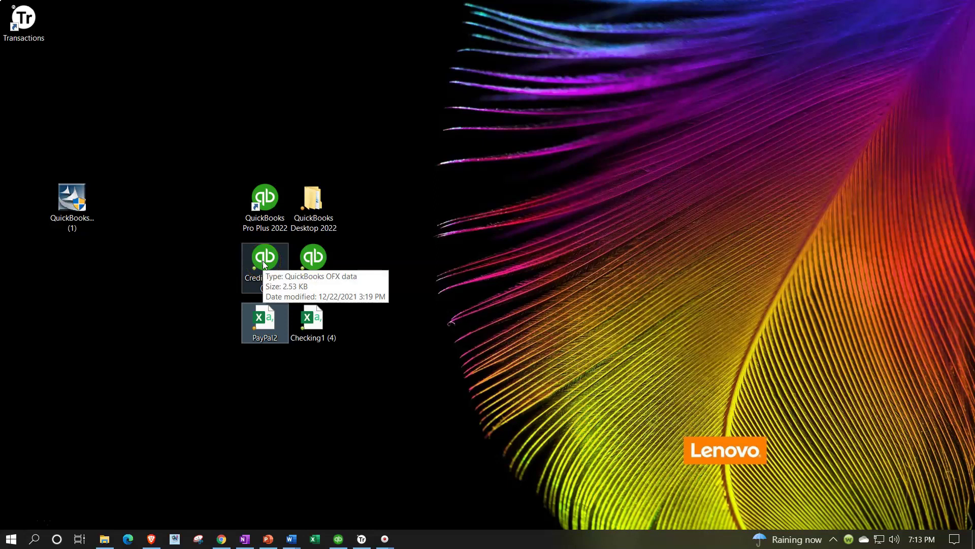
{"action": "left_click", "coordinate": [263, 262], "text": "ctrl"}
{"action": "left_click", "coordinate": [269, 431], "text": "ctrl"}
{"action": "left_click", "coordinate": [222, 539]}
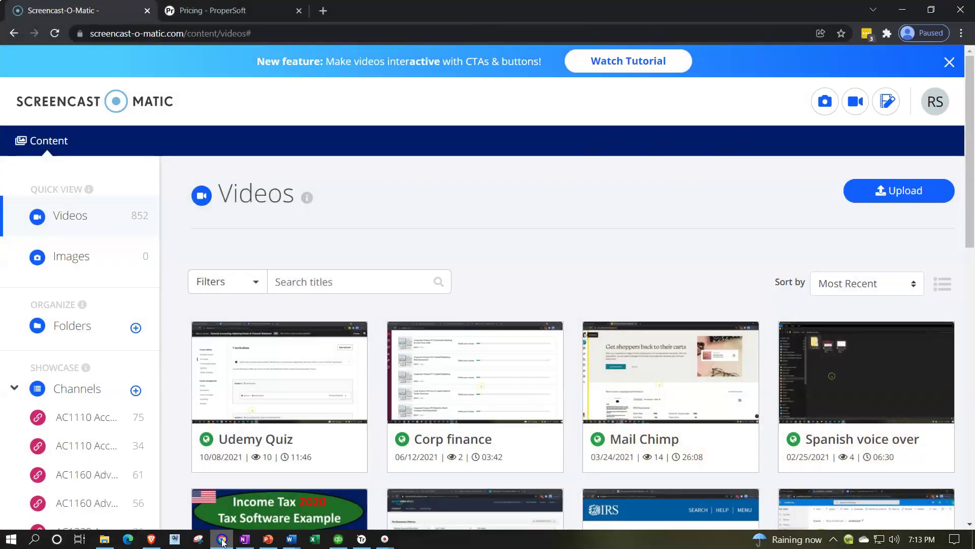
View the 'Pricing - ProperSoft' page, then minimize Chrome.
{"action": "left_click", "coordinate": [212, 10]}
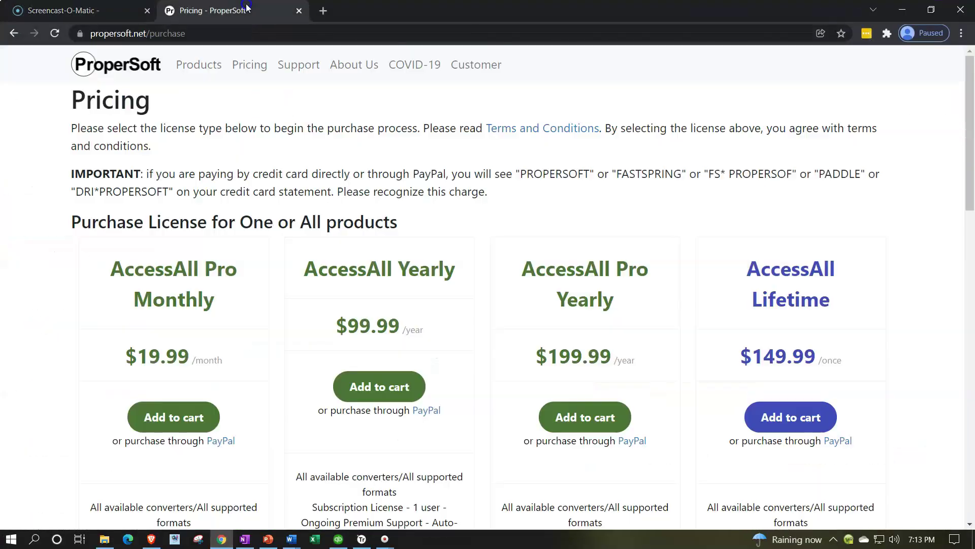
{"action": "left_click", "coordinate": [899, 11]}
Launch ProperSoft Transactions, dismiss the notice, and load PayPal2.CSV from the Desktop.
{"action": "double_click", "coordinate": [11, 30]}
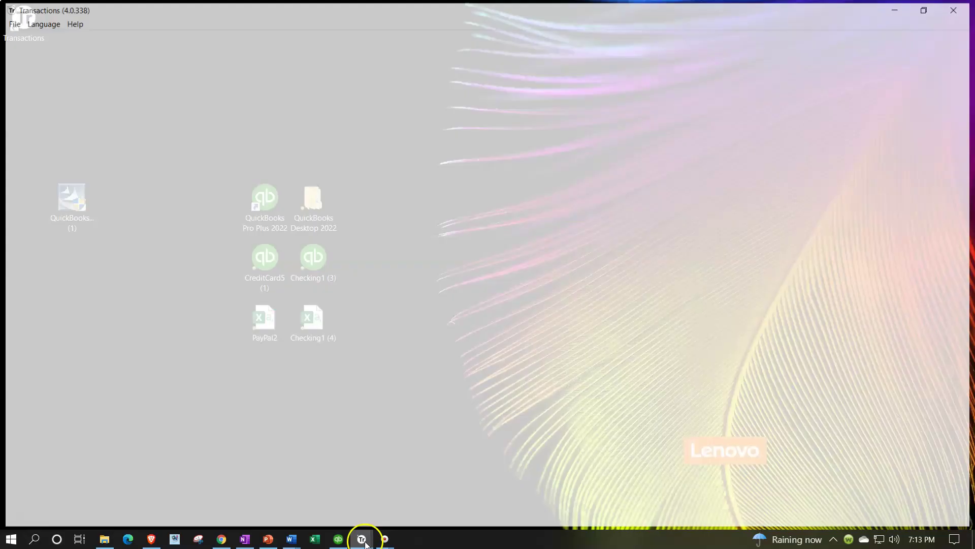
{"action": "mouse_move", "coordinate": [364, 540]}
{"action": "key", "text": "Escape"}
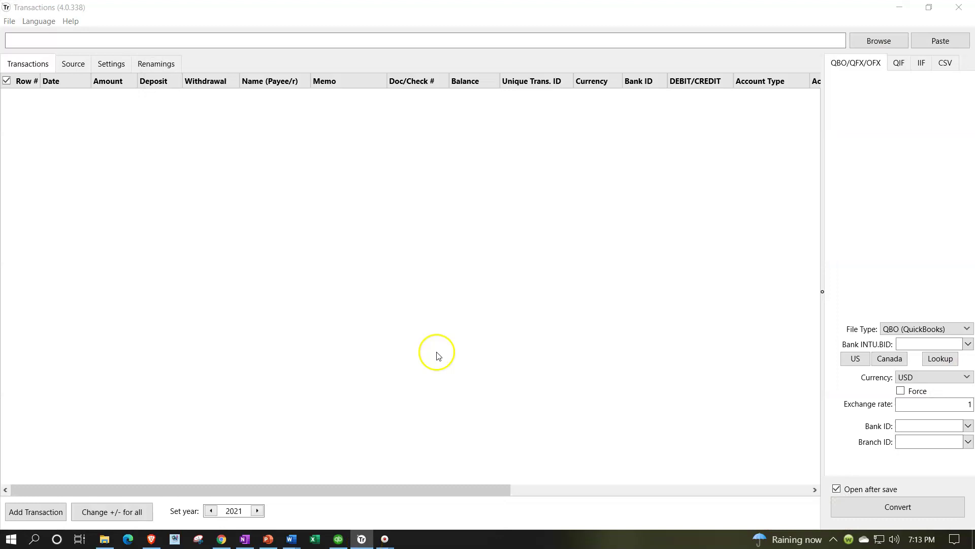
{"action": "left_click", "coordinate": [870, 45]}
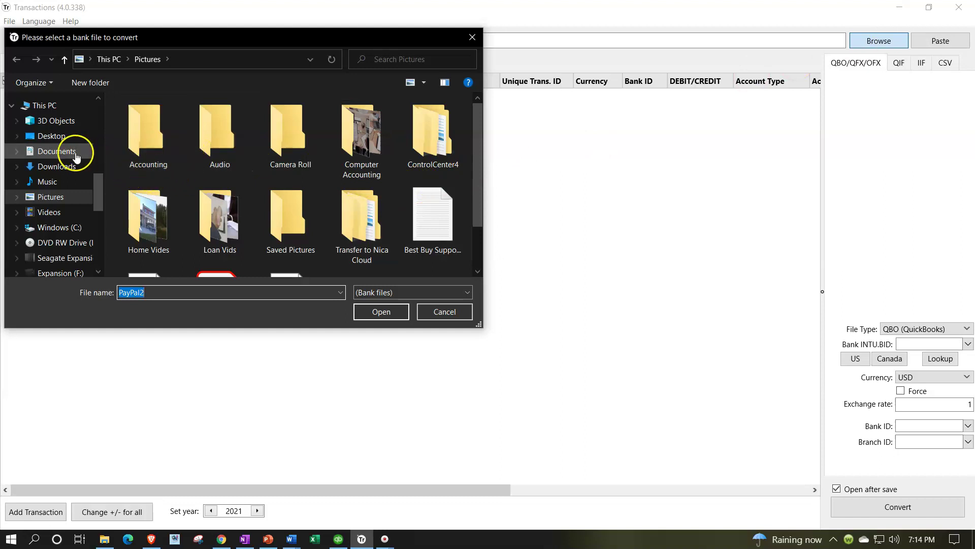
{"action": "left_click", "coordinate": [44, 142]}
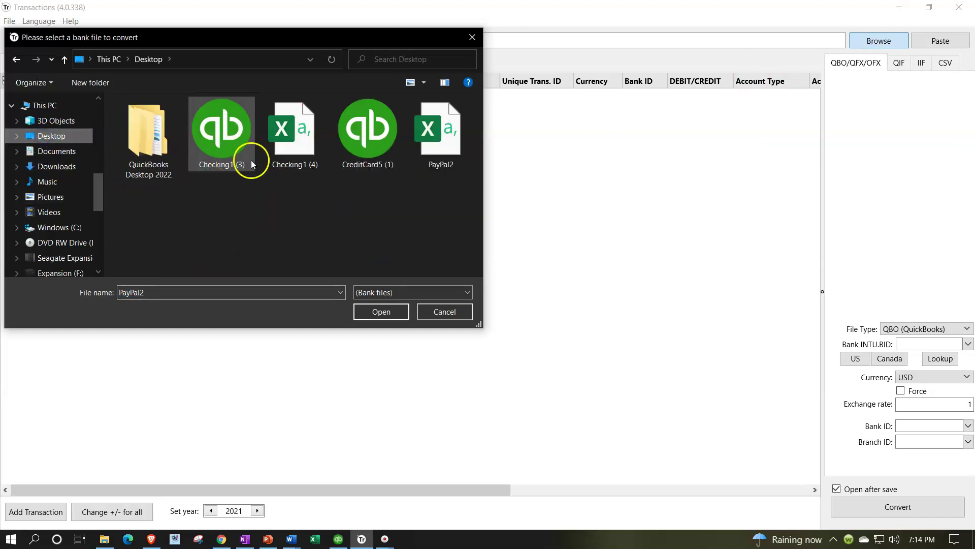
{"action": "double_click", "coordinate": [434, 151]}
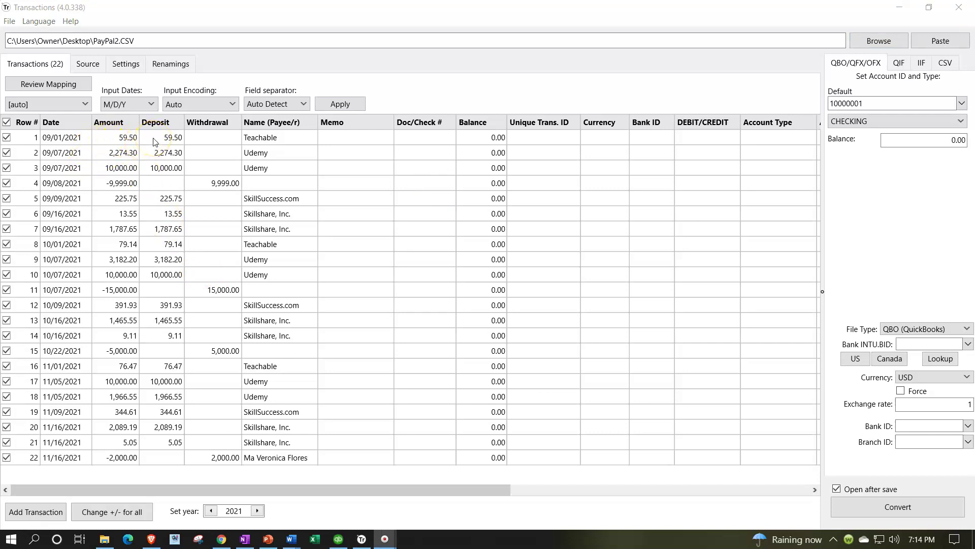
{"action": "left_click", "coordinate": [202, 164]}
{"action": "key", "text": "Page_Down"}
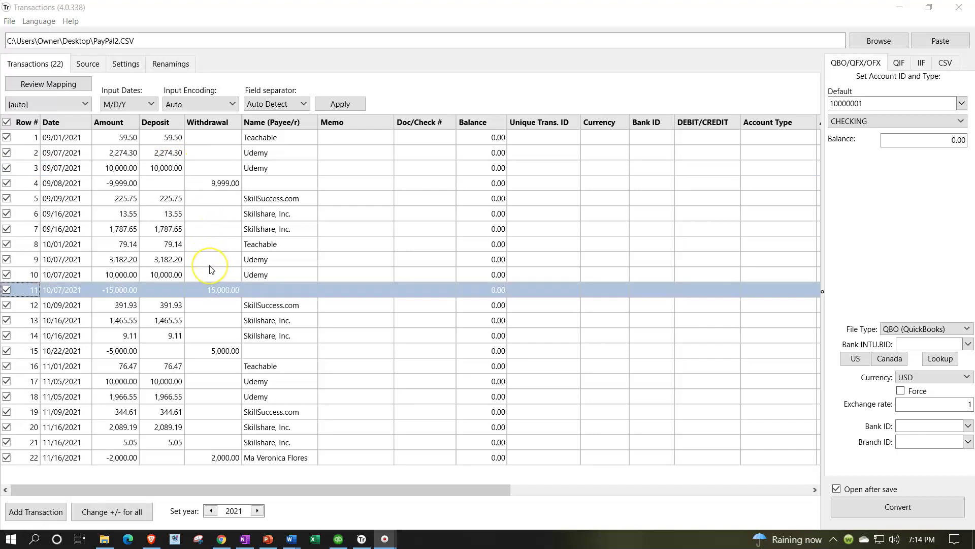
{"action": "key", "text": "Page_Down"}
{"action": "key", "text": "Page_Up"}
{"action": "key", "text": "Page_Up"}
{"action": "key", "text": "Page_Up"}
{"action": "key", "text": "Page_Up"}
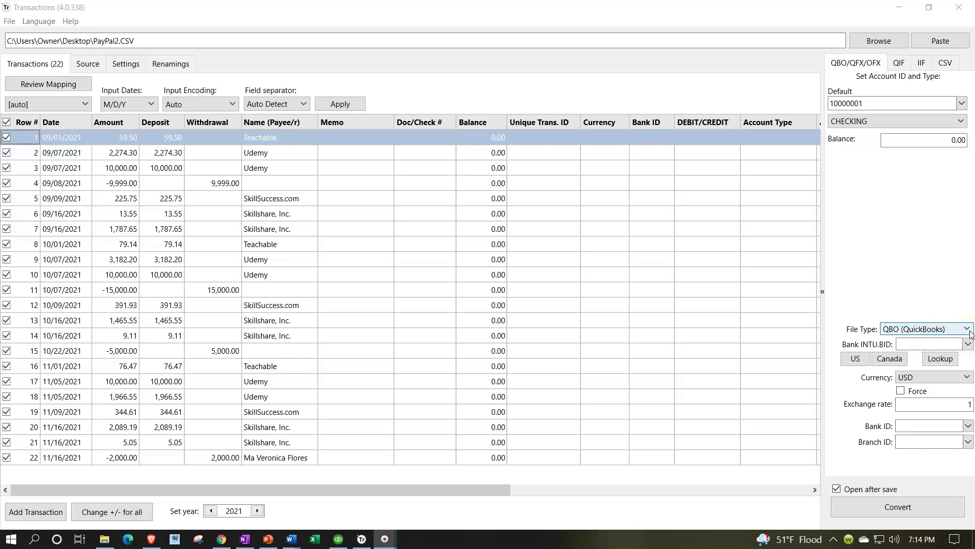
Set Bank INTU.BID to 3000 for a US bank, keep USD currency, and turn off Open after save.
{"action": "left_click", "coordinate": [965, 345]}
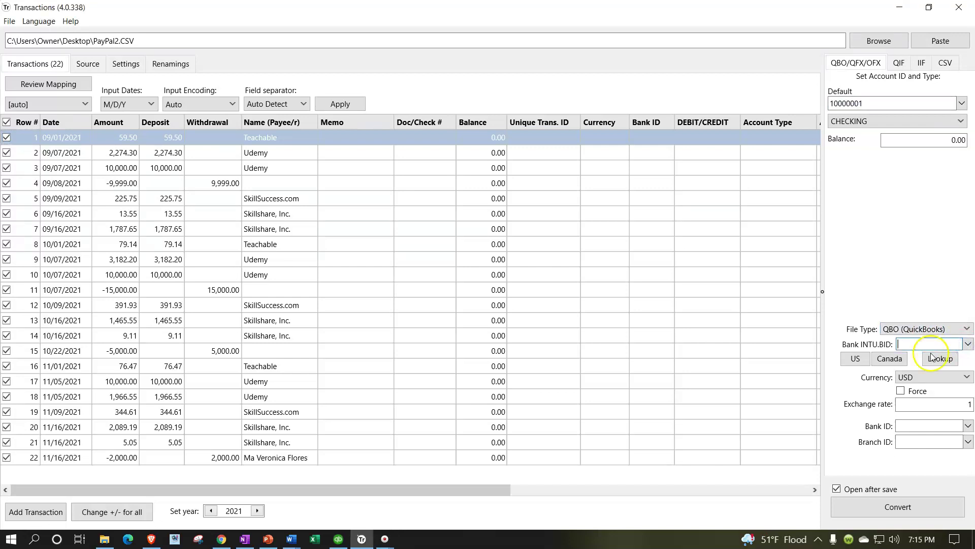
{"action": "left_click", "coordinate": [857, 361]}
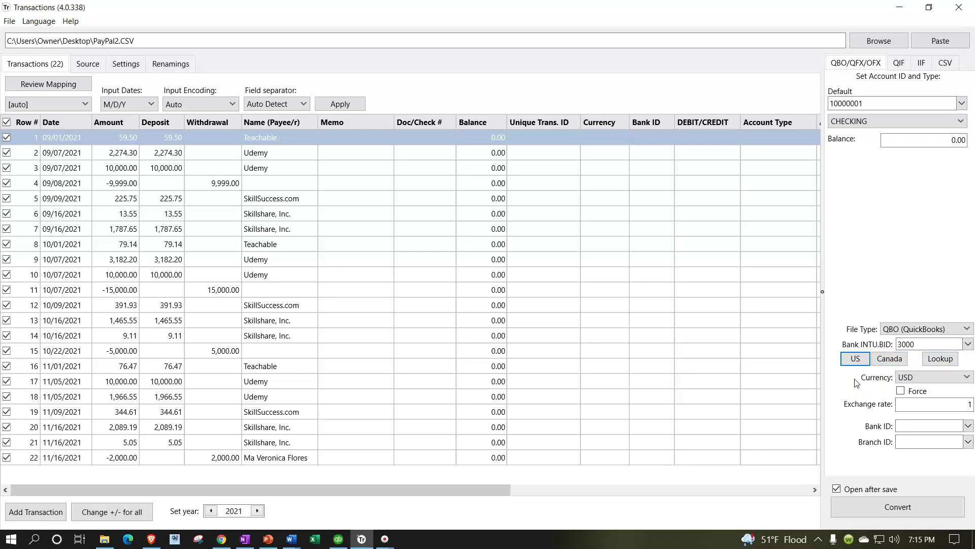
{"action": "left_click", "coordinate": [935, 380]}
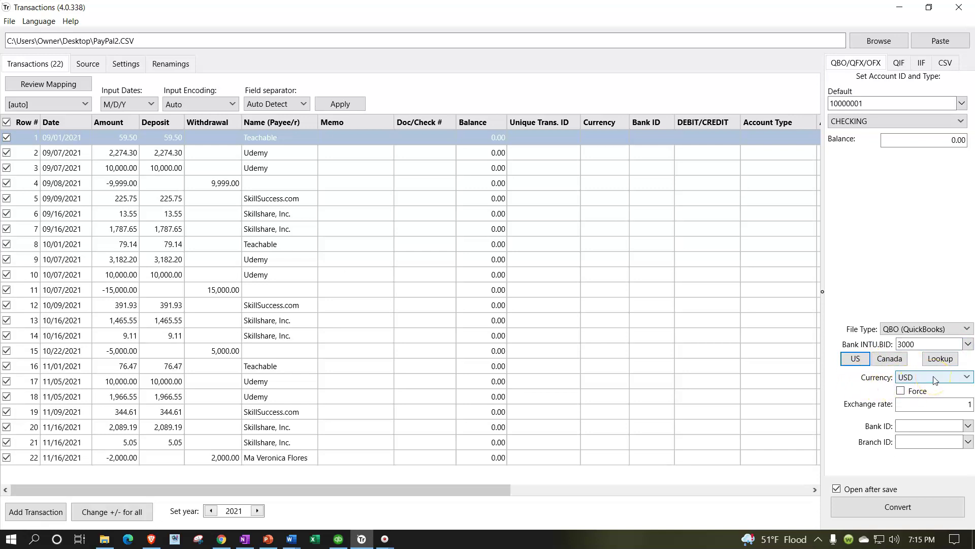
{"action": "left_click", "coordinate": [856, 399]}
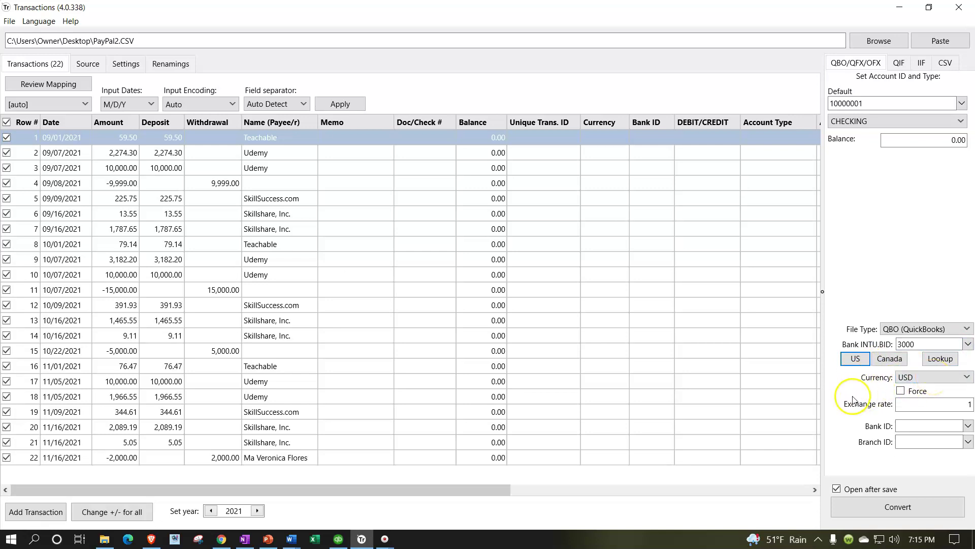
{"action": "left_click", "coordinate": [855, 426]}
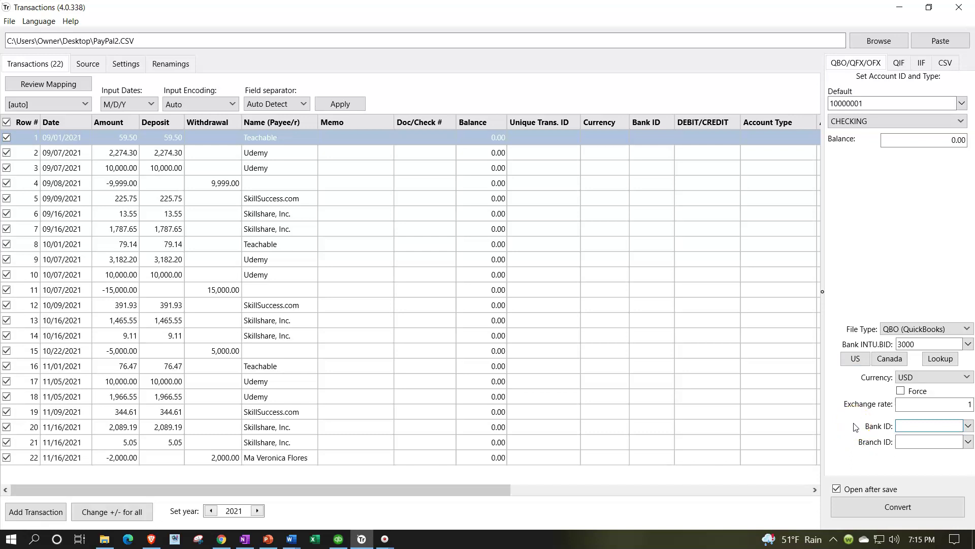
Convert and save the transactions as PayPal2.qbo on the Desktop, then minimize Transactions.
{"action": "left_click", "coordinate": [851, 504]}
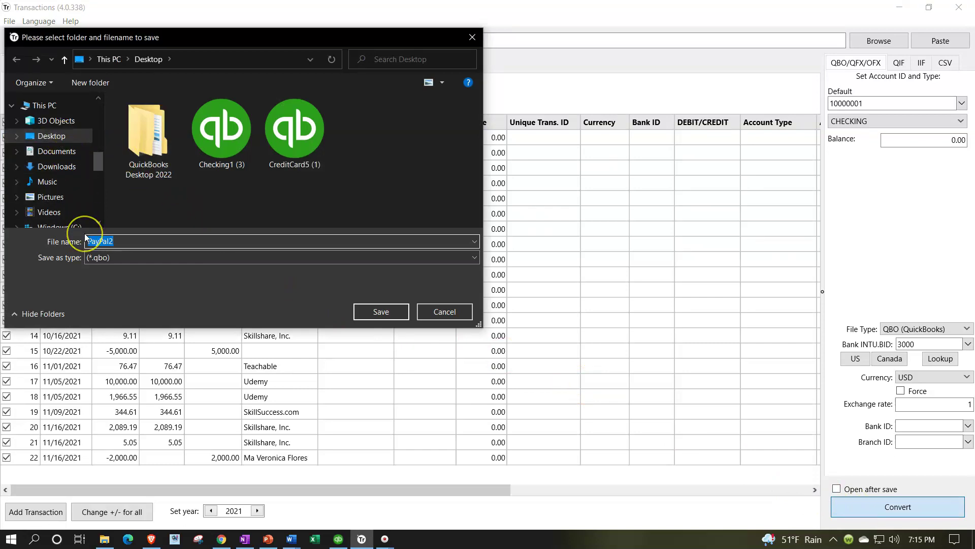
{"action": "left_click", "coordinate": [391, 313]}
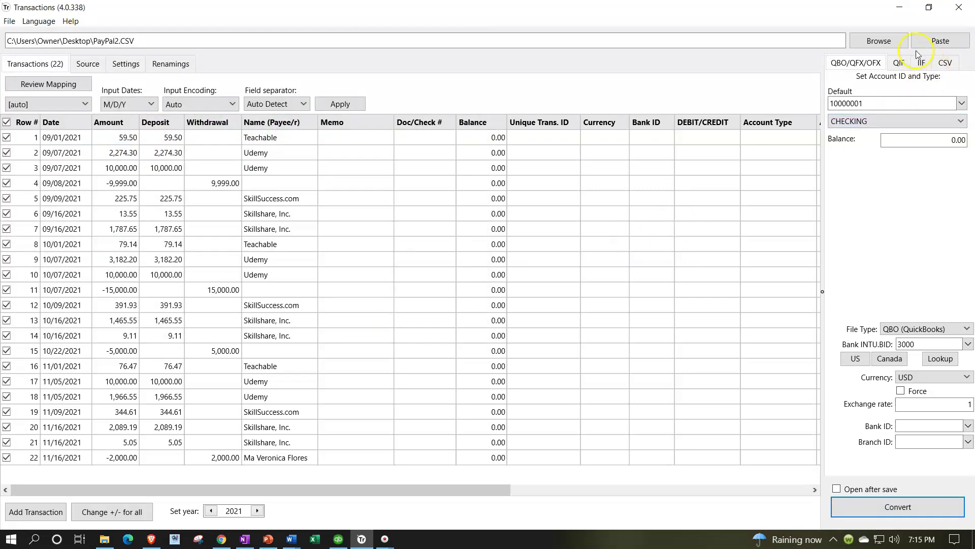
{"action": "left_click", "coordinate": [902, 7]}
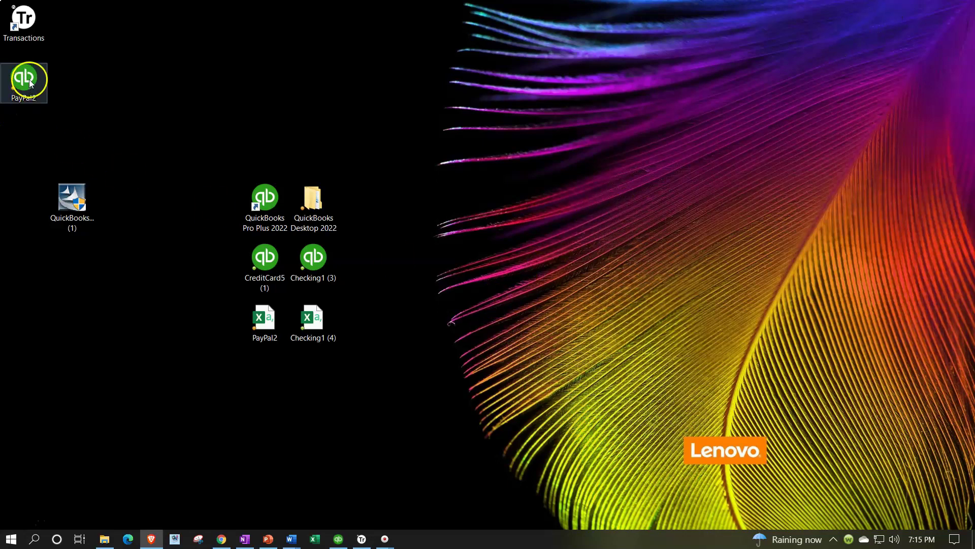
Move the PayPal2 QBO icon beneath the PayPal2 CSV and open it.
{"action": "left_click_drag", "start_coordinate": [28, 79], "coordinate": [270, 375]}
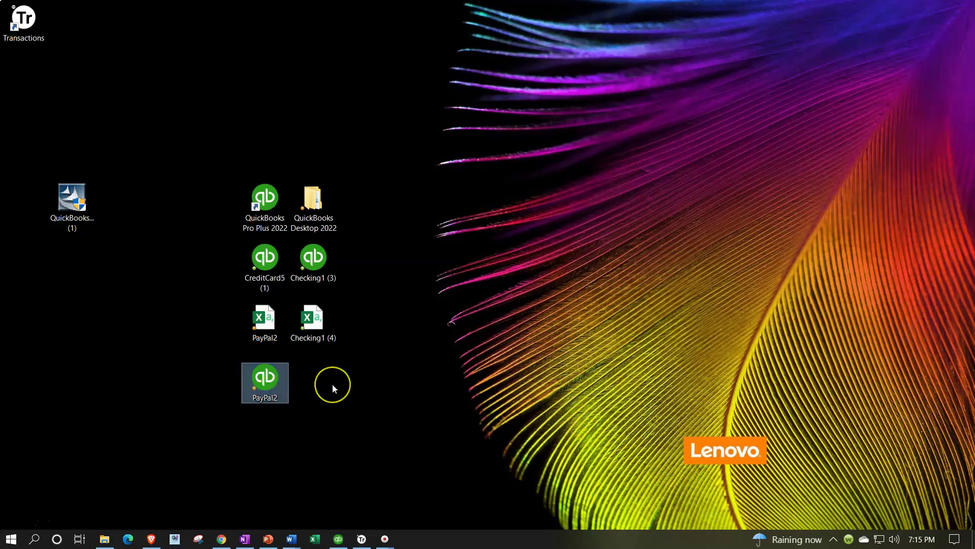
{"action": "left_click", "coordinate": [269, 257]}
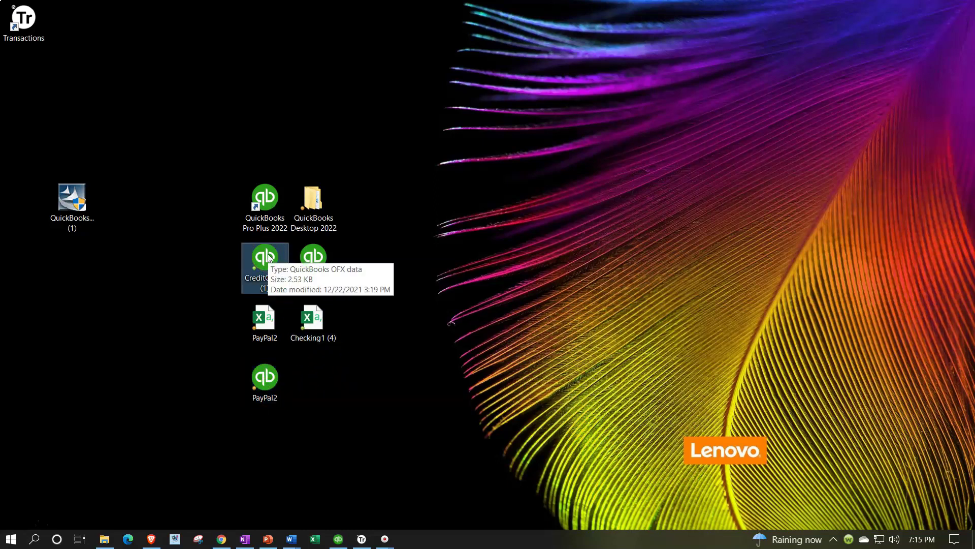
{"action": "double_click", "coordinate": [250, 372]}
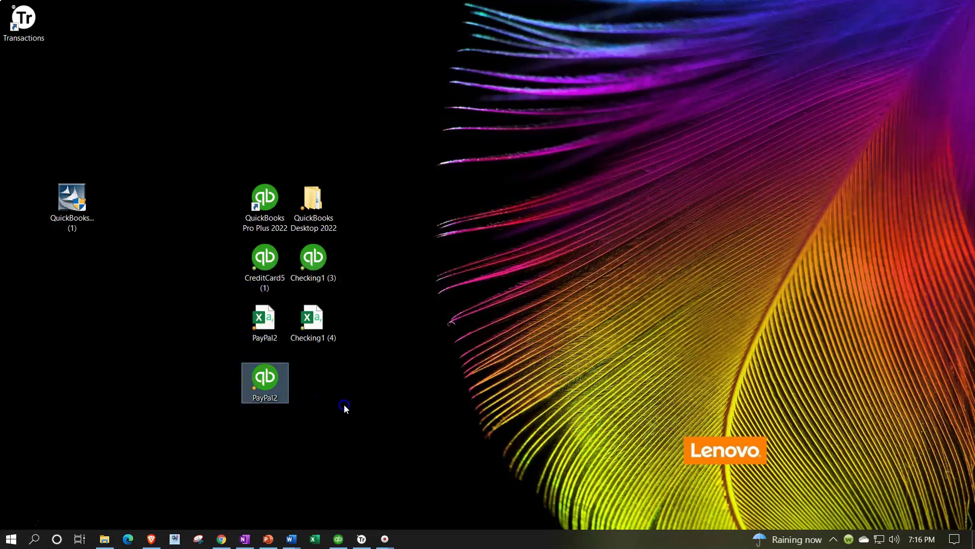